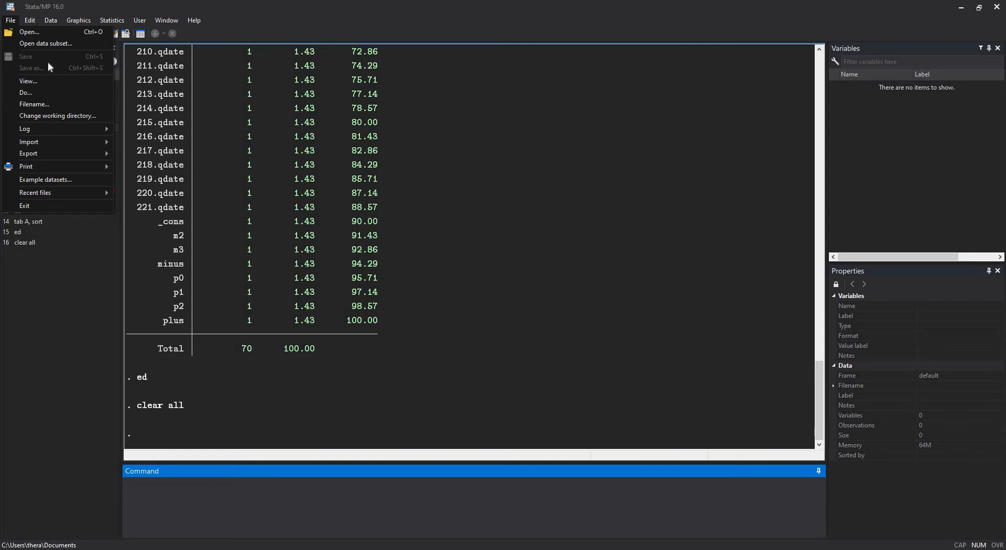
- Import worksheet example8 of the Excel file lgbt_hate_crime_incidence_Event_Study_omitted_-1.xlsx, using the first row as variable names
{"action": "mouse_move", "coordinate": [103, 146]}
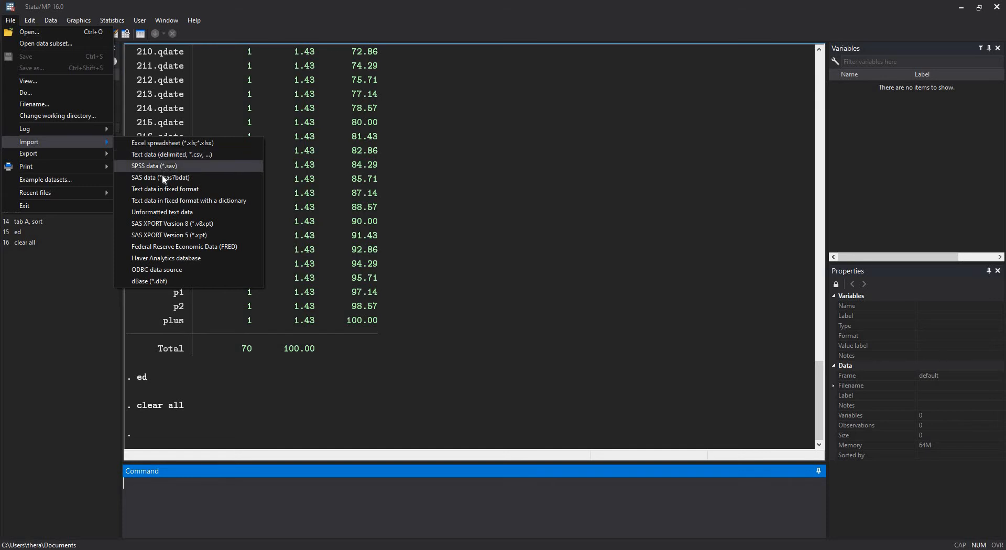
{"action": "left_click", "coordinate": [172, 146]}
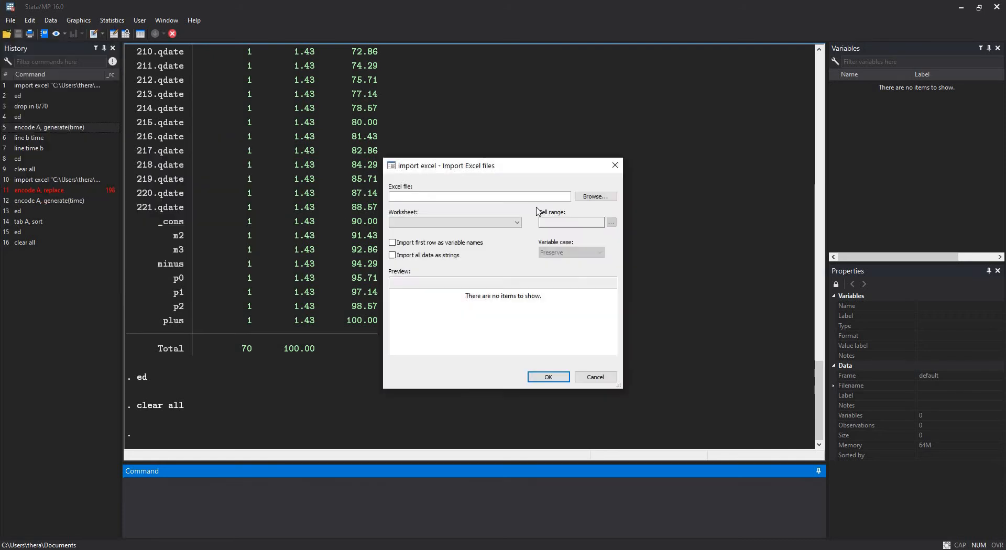
{"action": "left_click", "coordinate": [595, 197]}
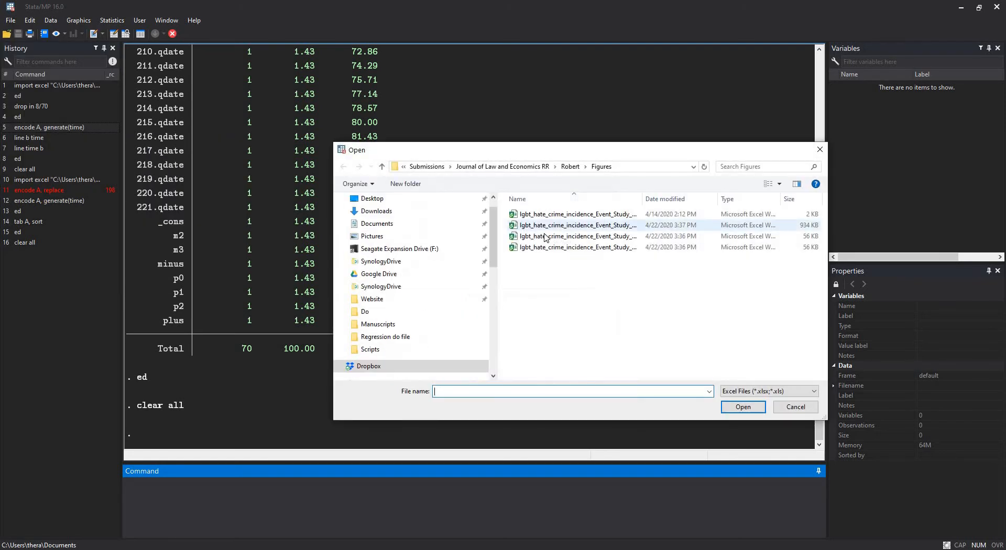
{"action": "double_click", "coordinate": [548, 234]}
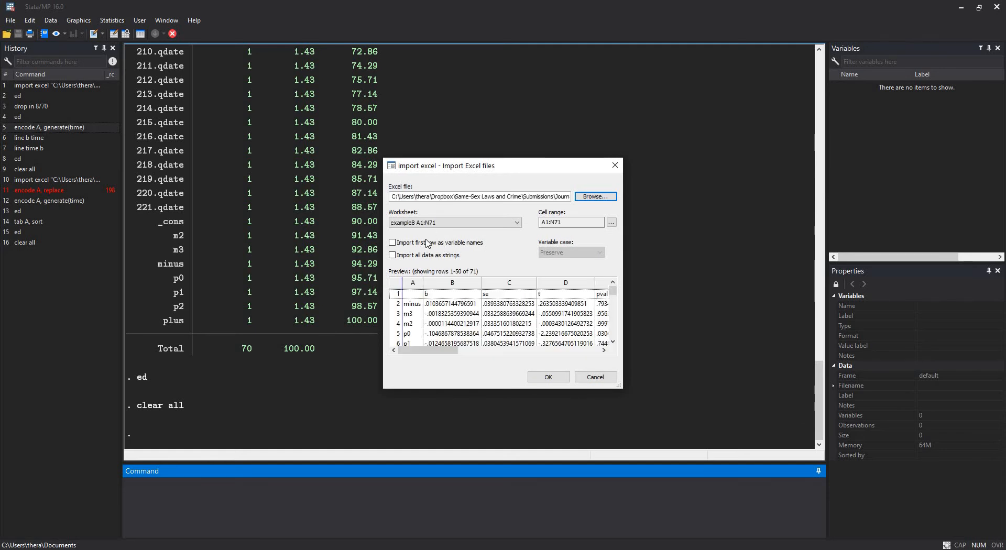
{"action": "left_click_drag", "start_coordinate": [446, 350], "coordinate": [606, 199]}
{"action": "left_click", "coordinate": [393, 244]}
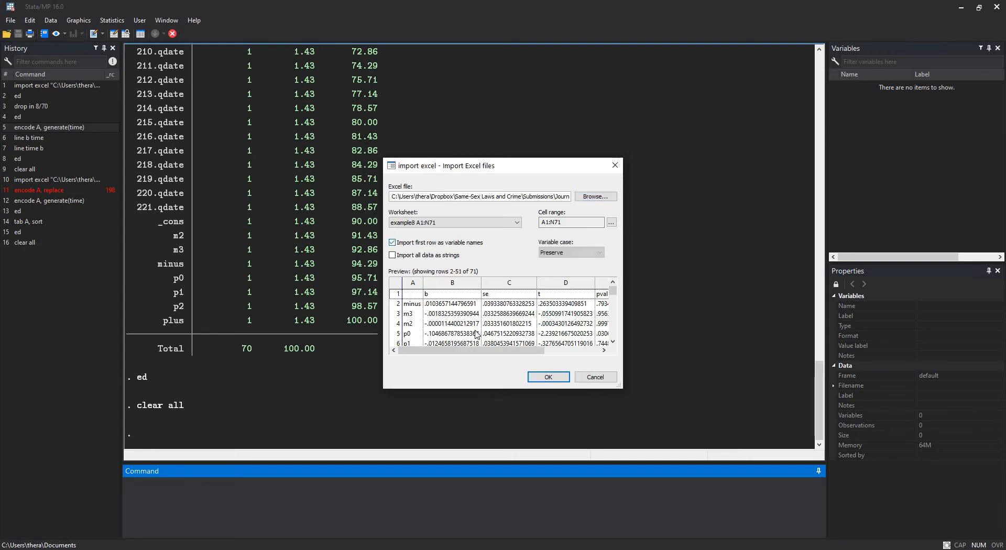
{"action": "left_click", "coordinate": [547, 377]}
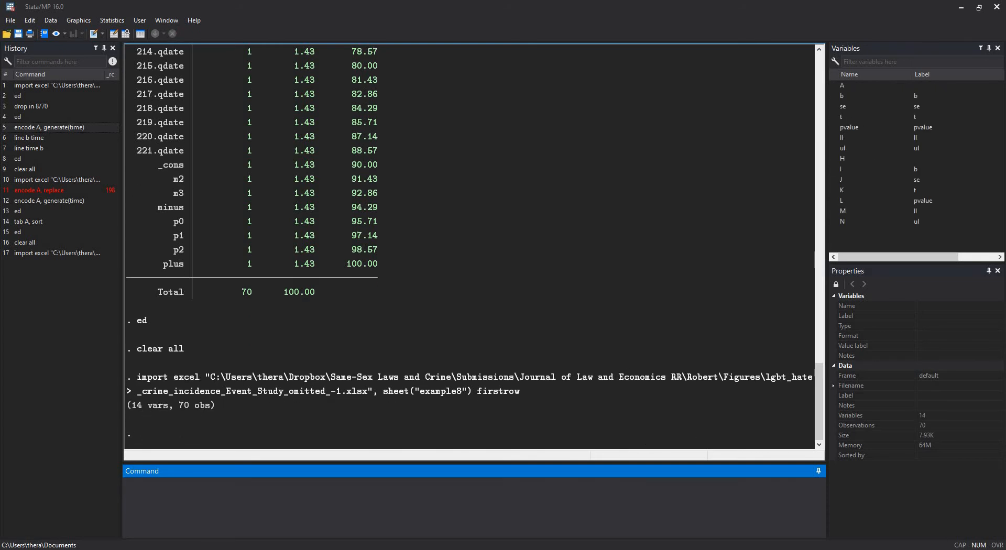
- Open the dataset for editing and drop observations 8 to 70, from 160b.qdate down to _cons
{"action": "type", "text": "ed"}
{"action": "key", "text": "Return"}
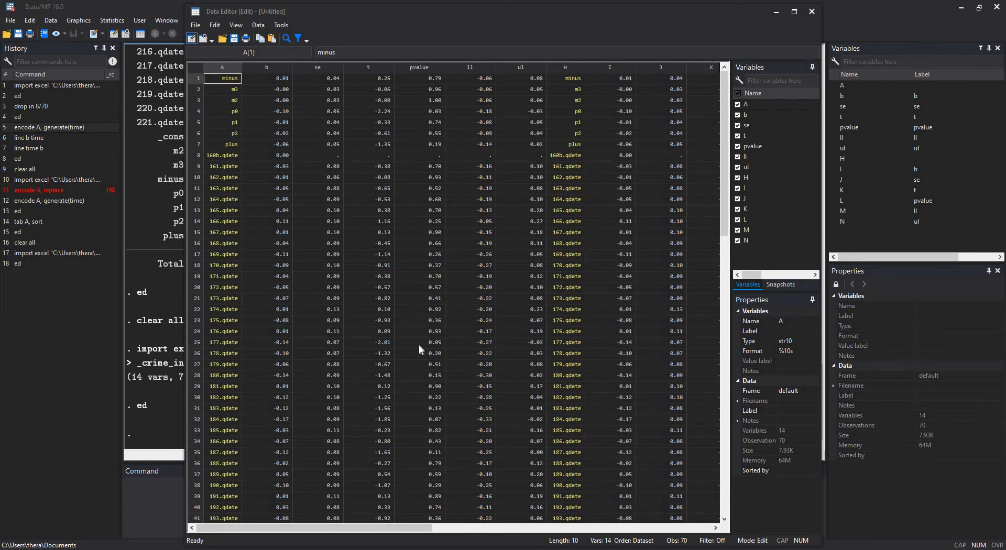
{"action": "left_click", "coordinate": [199, 156]}
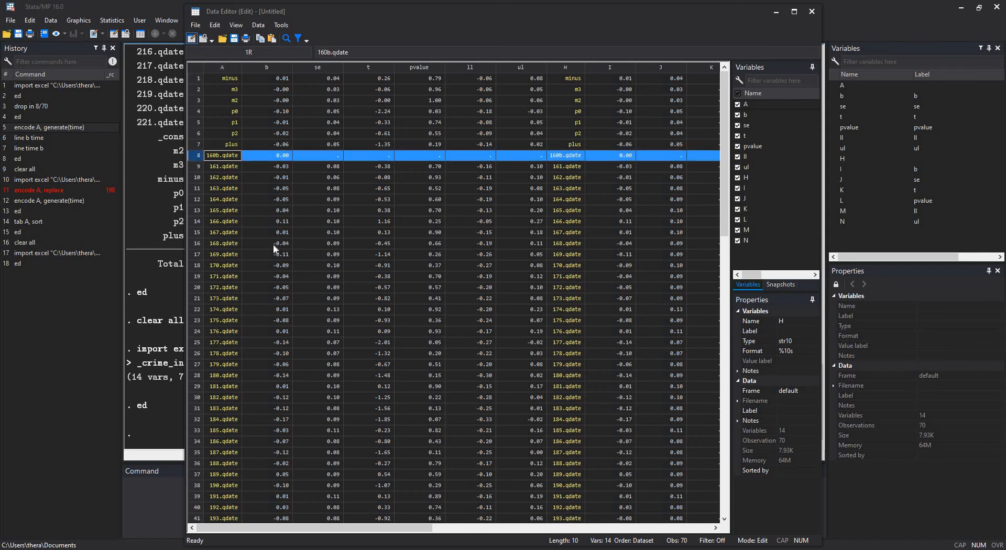
{"action": "scroll", "coordinate": [266, 250], "scroll_direction": "down", "scroll_amount": 15}
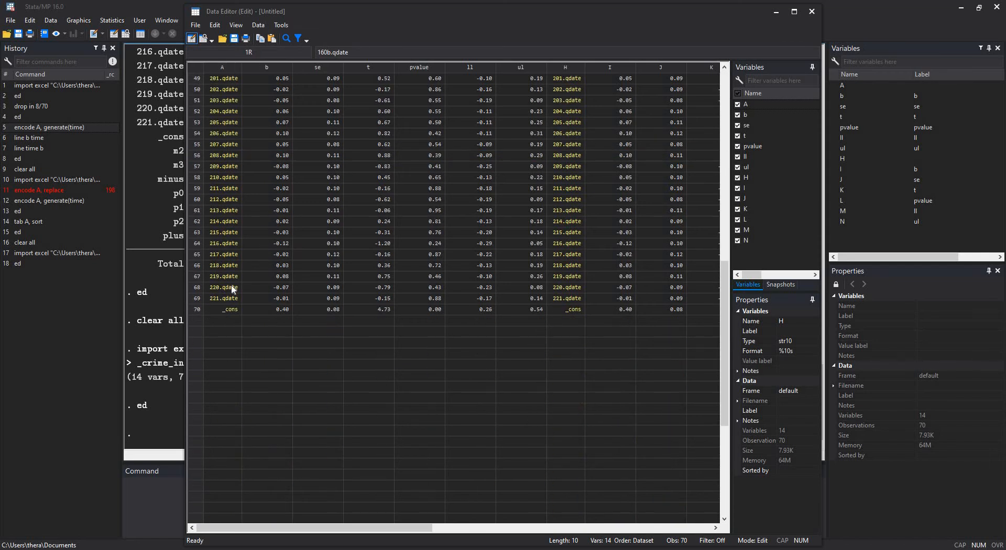
{"action": "left_click", "coordinate": [197, 309], "text": "shift"}
{"action": "right_click", "coordinate": [231, 286]}
{"action": "left_click", "coordinate": [276, 347]}
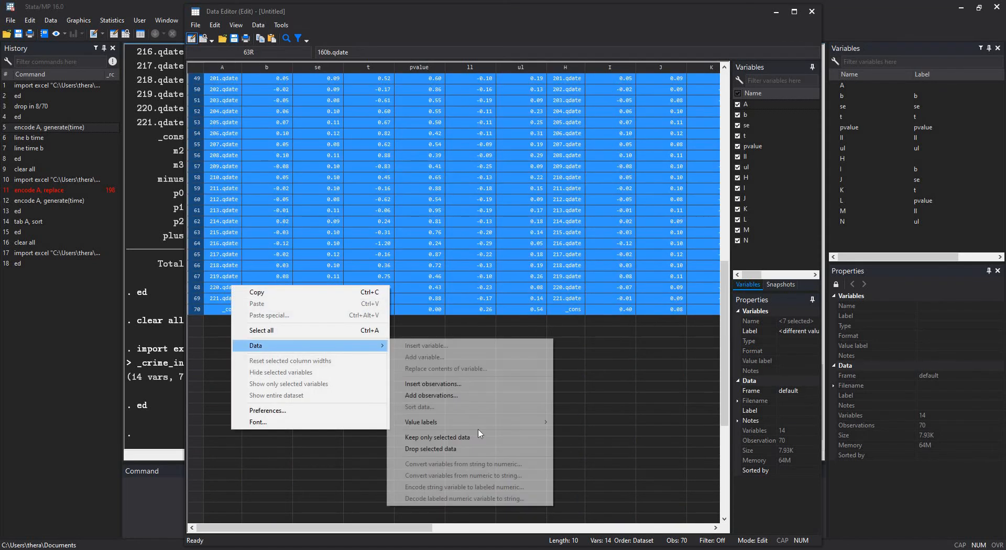
{"action": "left_click", "coordinate": [450, 448]}
{"action": "left_click", "coordinate": [523, 287]}
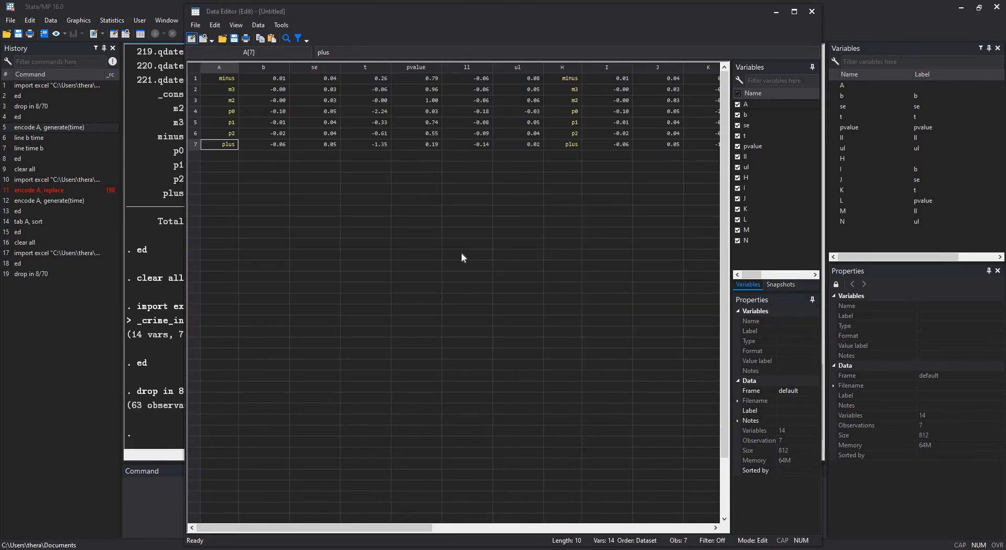
- Replace the seven values of variable A with -4, -3, -2, -1, 1, 2 and 3 in order, and close the data editor
{"action": "left_click", "coordinate": [223, 67]}
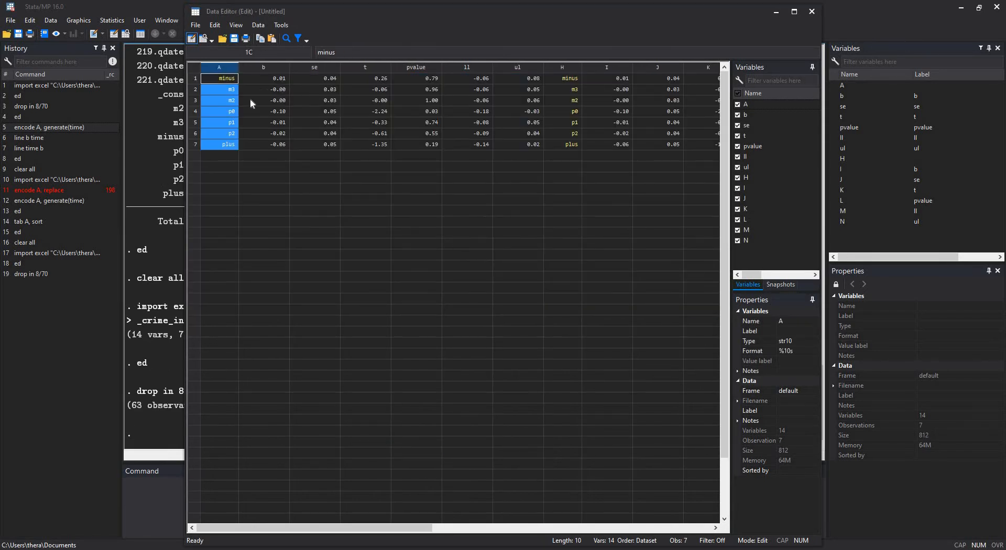
{"action": "left_click", "coordinate": [241, 67]}
{"action": "type", "text": "-"}
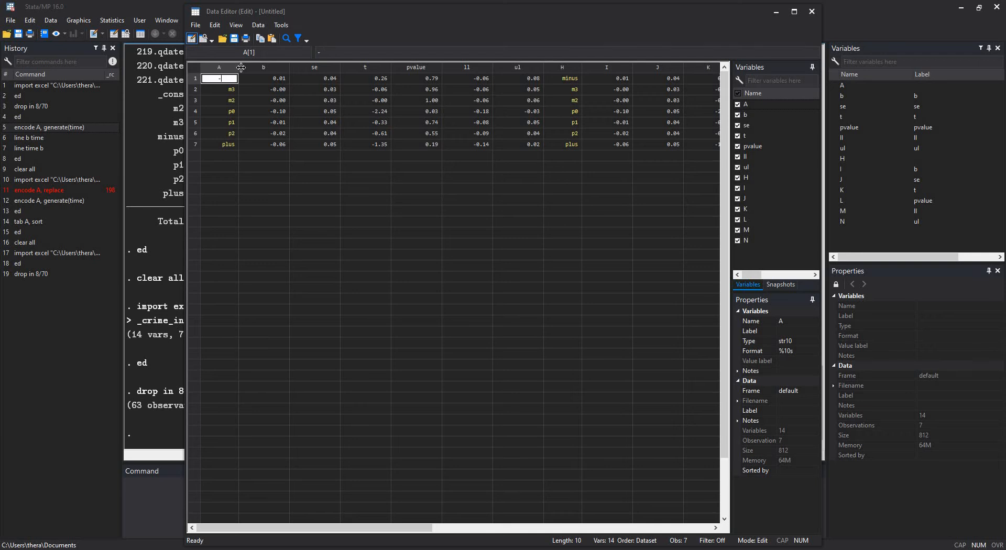
{"action": "type", "text": "4"}
{"action": "key", "text": "Return"}
{"action": "type", "text": "-3"}
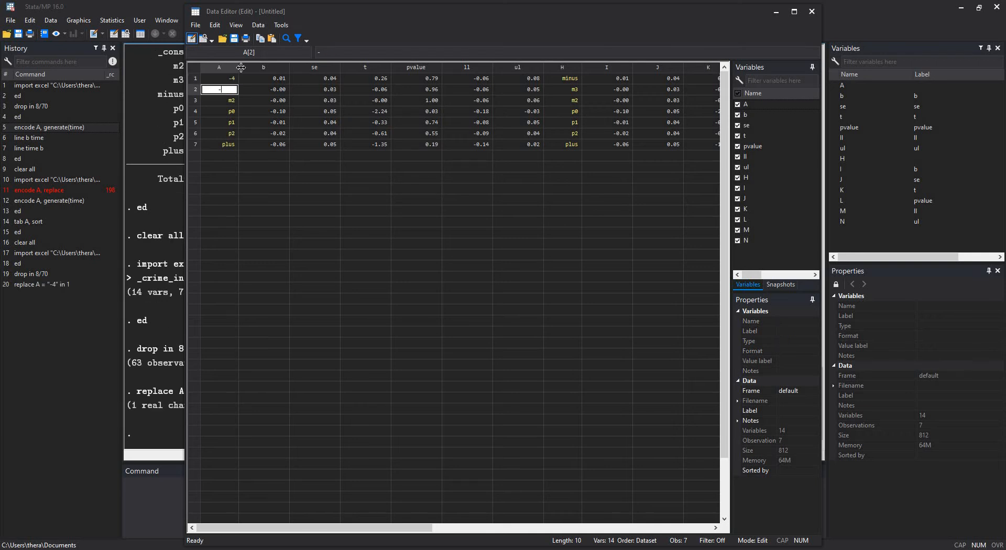
{"action": "key", "text": "Return"}
{"action": "type", "text": "-2"}
{"action": "key", "text": "Return"}
{"action": "type", "text": "-1"}
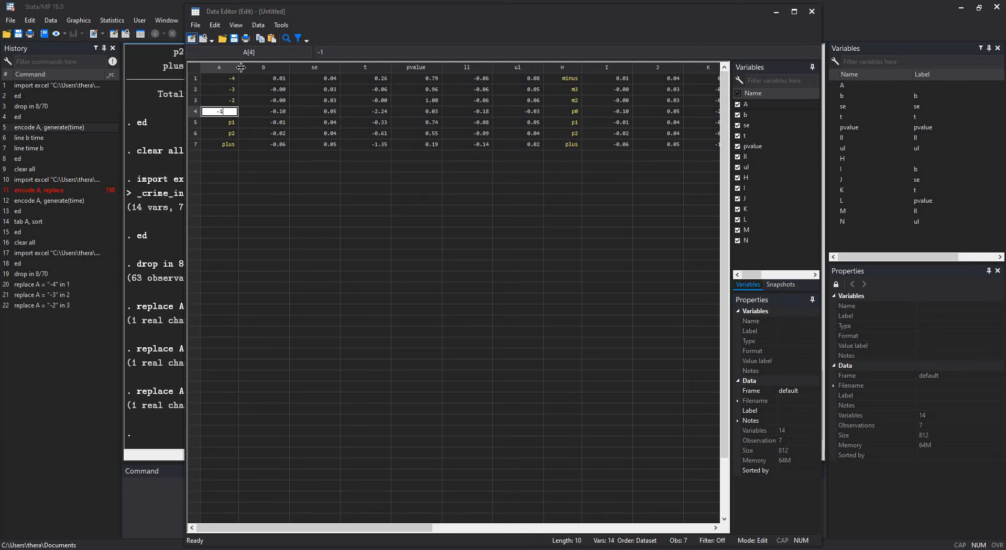
{"action": "key", "text": "Return"}
{"action": "type", "text": "1"}
{"action": "key", "text": "Return"}
{"action": "type", "text": "2"}
{"action": "key", "text": "Return"}
{"action": "type", "text": "3"}
{"action": "key", "text": "Return"}
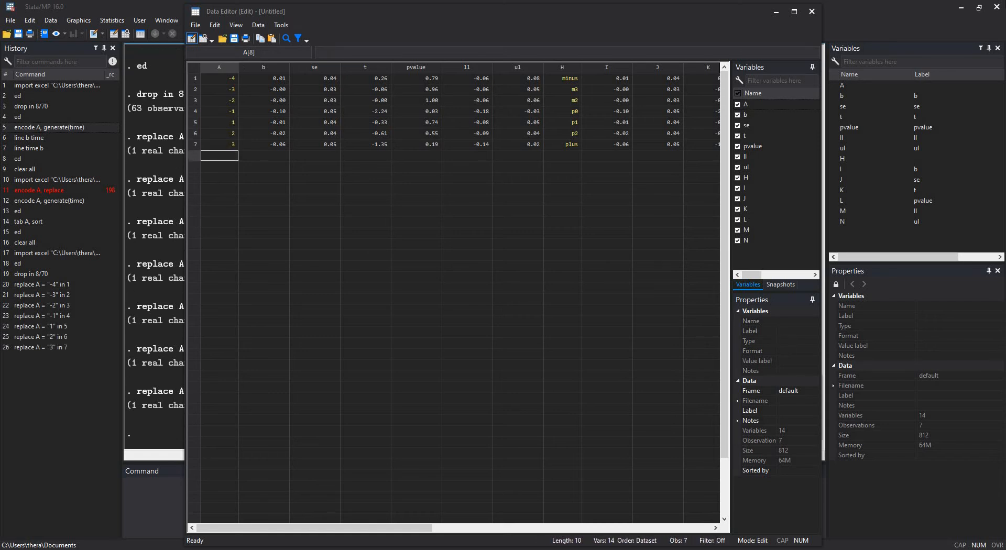
{"action": "left_click", "coordinate": [814, 12]}
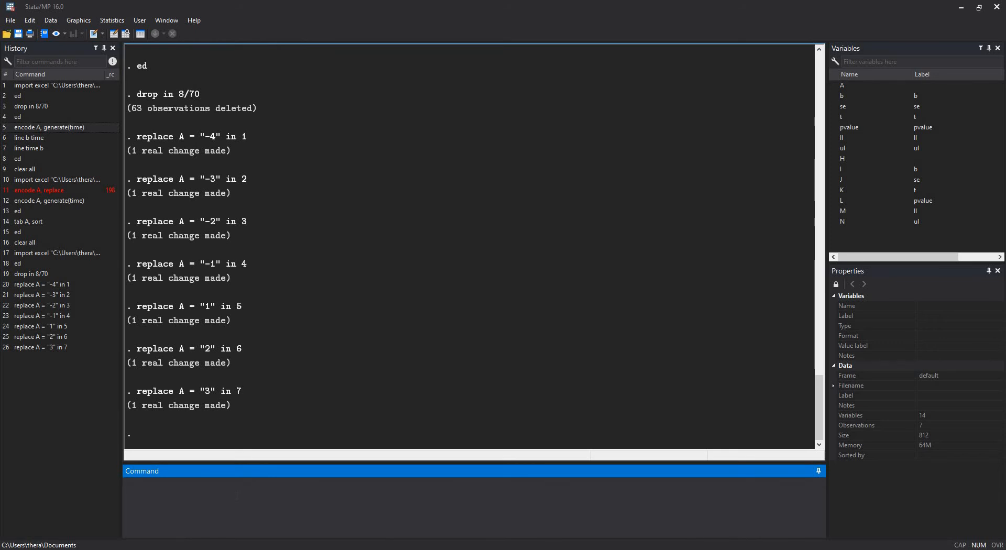
- Destring variable A in place with the replace option and draw a line graph of b against A
{"action": "type", "text": "destring A, replace"}
{"action": "key", "text": "Return"}
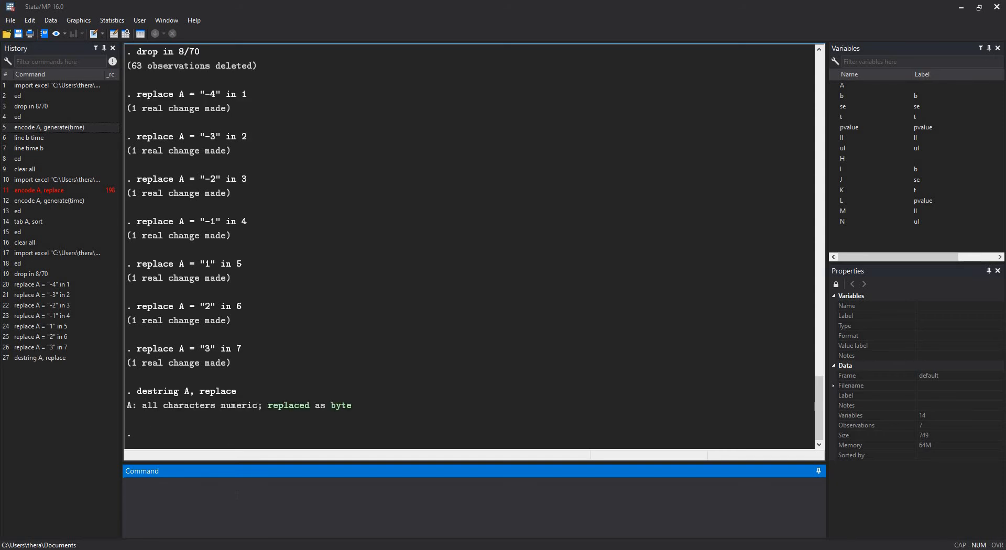
{"action": "type", "text": "line b A"}
{"action": "key", "text": "Return"}
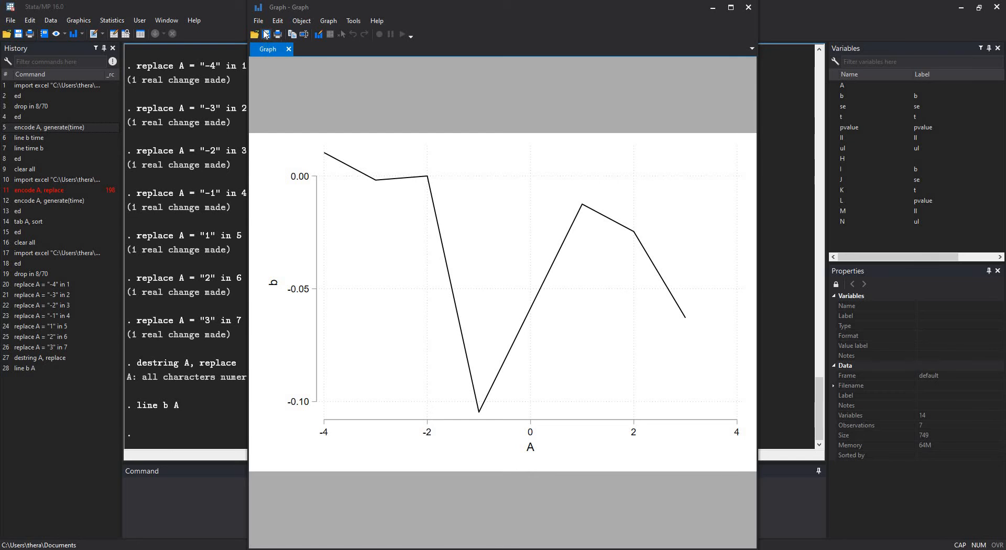
- Save the line graph to the Desktop as Graph.gph, minimize the graph window and highlight the logged graph save command
{"action": "key", "text": "ctrl+s"}
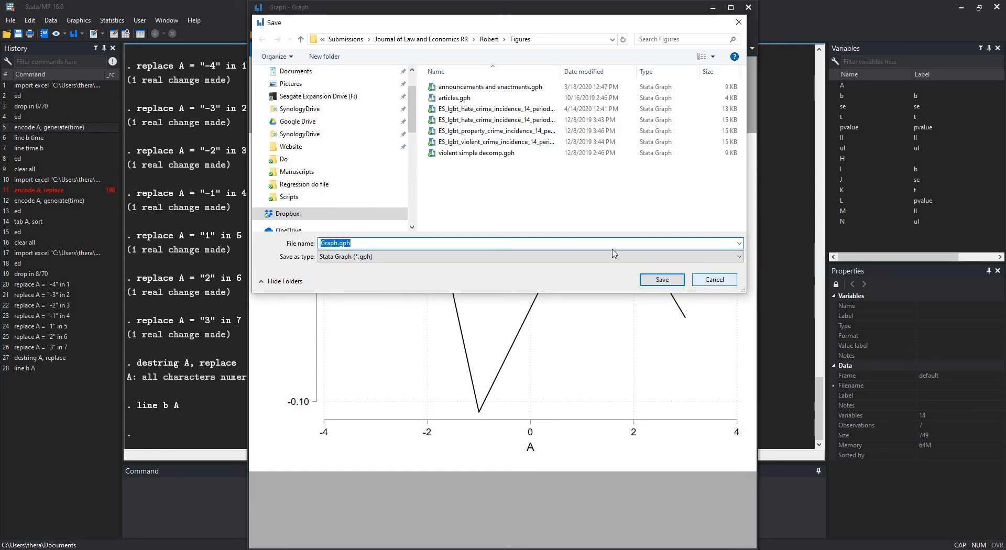
{"action": "scroll", "coordinate": [353, 112], "scroll_direction": "up", "scroll_amount": 1}
{"action": "scroll", "coordinate": [353, 111], "scroll_direction": "up", "scroll_amount": 2}
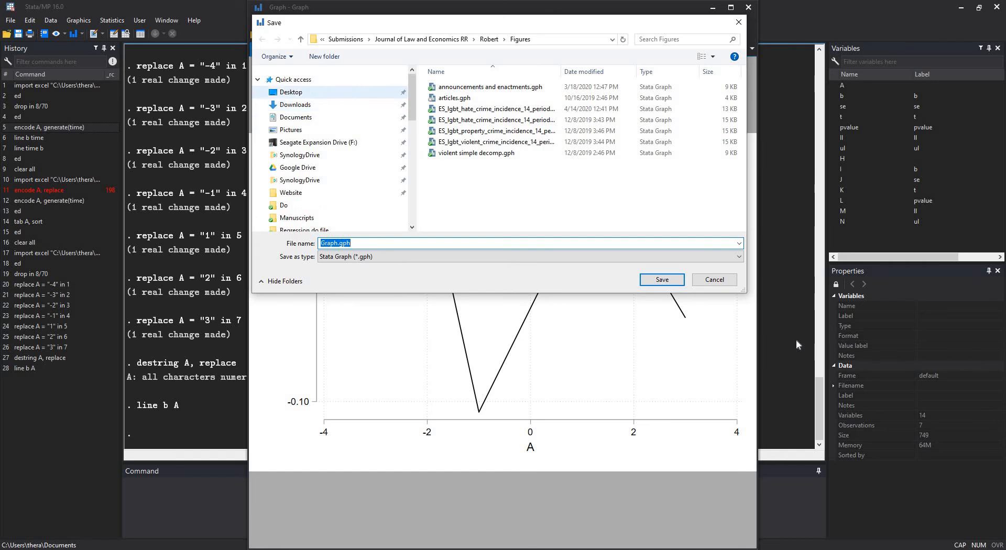
{"action": "left_click", "coordinate": [293, 92]}
{"action": "left_click", "coordinate": [677, 282]}
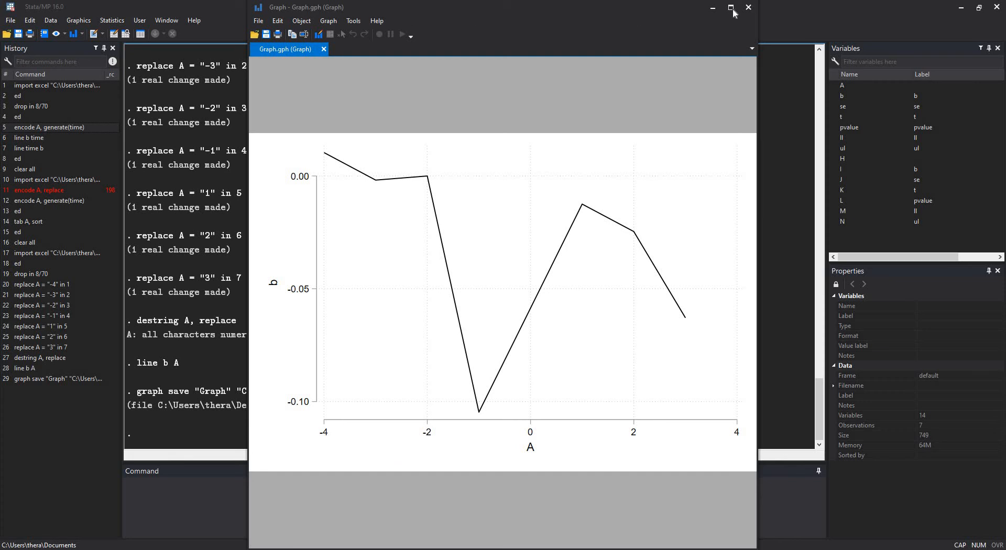
{"action": "left_click", "coordinate": [713, 8]}
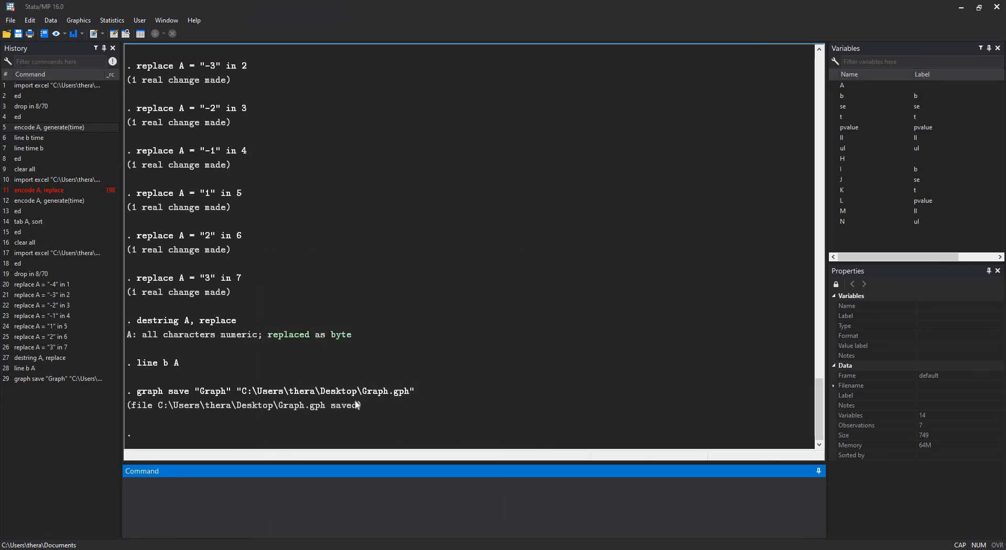
{"action": "left_click_drag", "start_coordinate": [355, 402], "coordinate": [137, 393]}
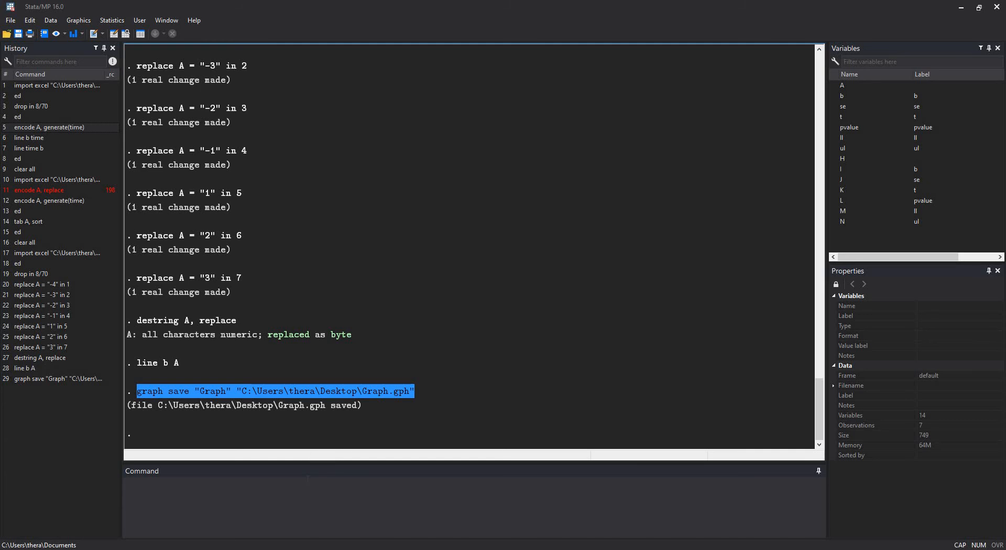
{"action": "left_click", "coordinate": [273, 497]}
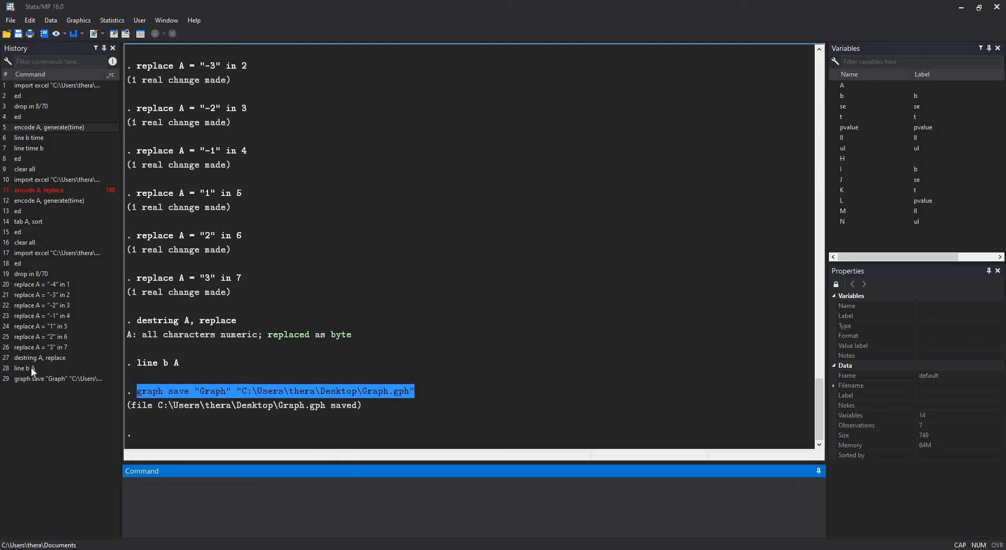
- Rerun the line b A command from the history and export the graph to the Desktop as Graph.png in PNG format
{"action": "left_click", "coordinate": [43, 360]}
{"action": "double_click", "coordinate": [45, 366]}
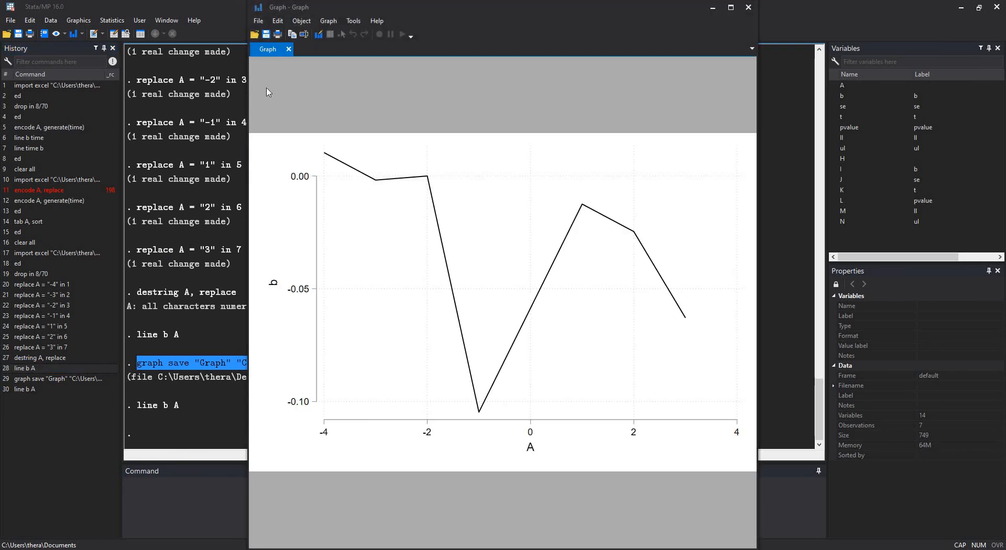
{"action": "left_click", "coordinate": [258, 21]}
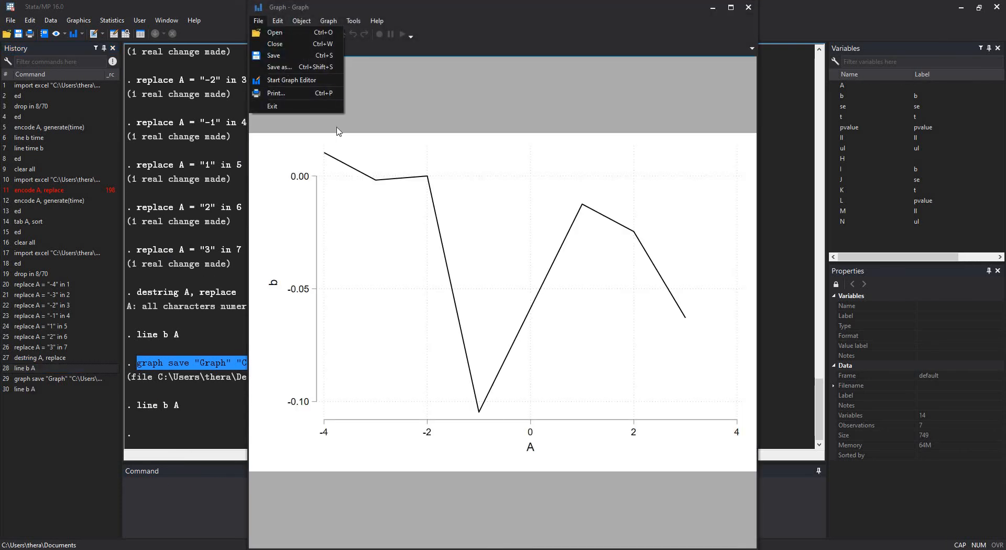
{"action": "left_click", "coordinate": [288, 67]}
{"action": "left_click", "coordinate": [413, 257]}
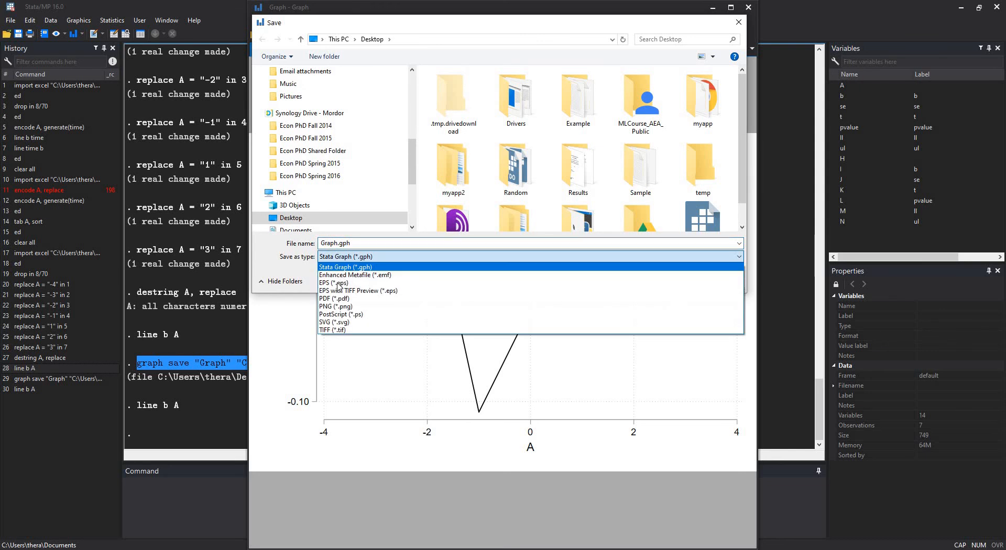
{"action": "left_click", "coordinate": [338, 306]}
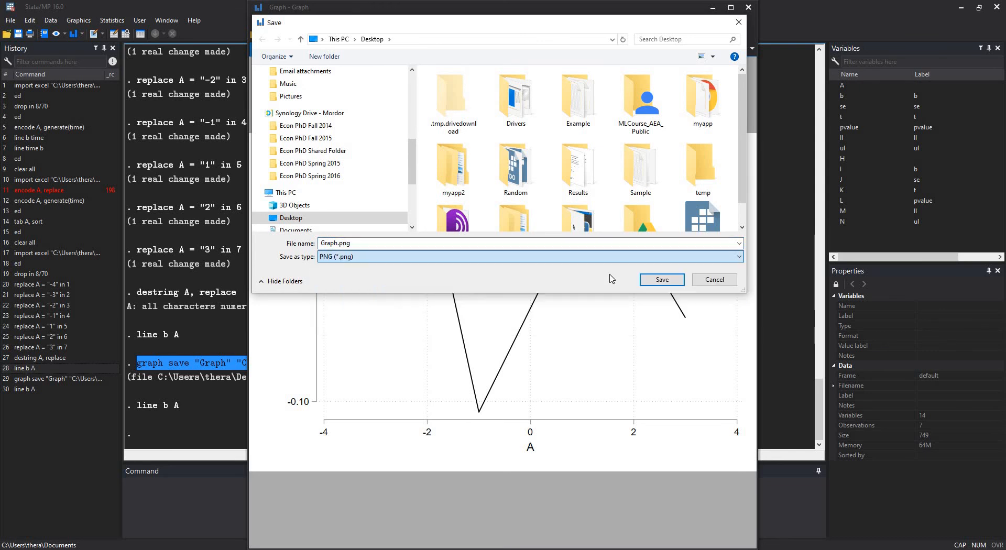
{"action": "key", "text": "Return"}
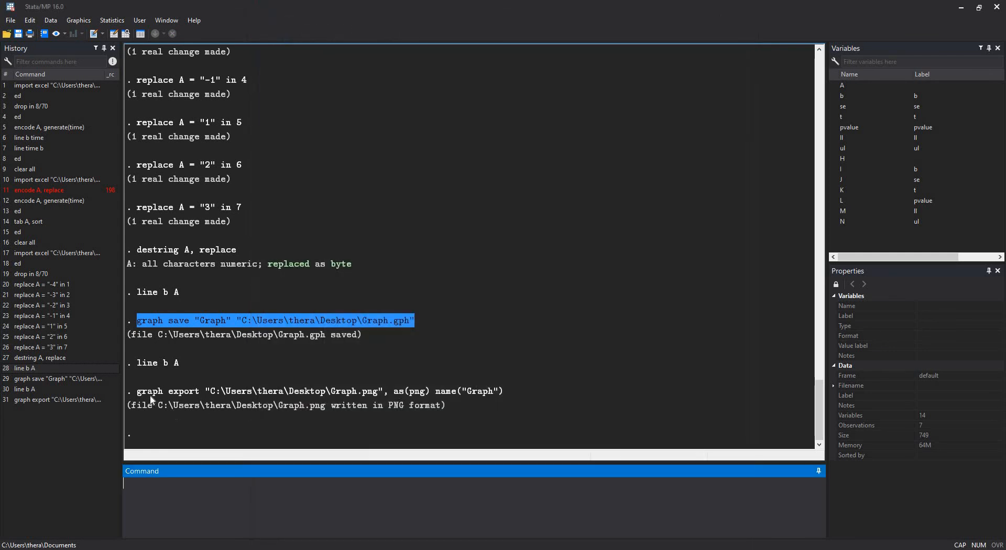
- Examine the logged graph export command: its file path, the as(png) and name("Graph") options, and the output line beneath it
{"action": "left_click_drag", "start_coordinate": [133, 391], "coordinate": [206, 390]}
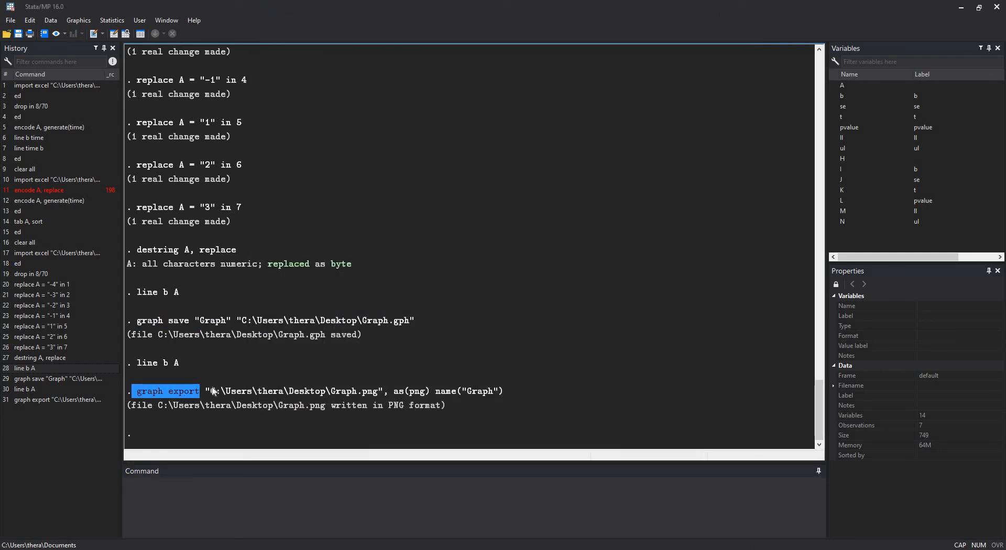
{"action": "left_click", "coordinate": [386, 388]}
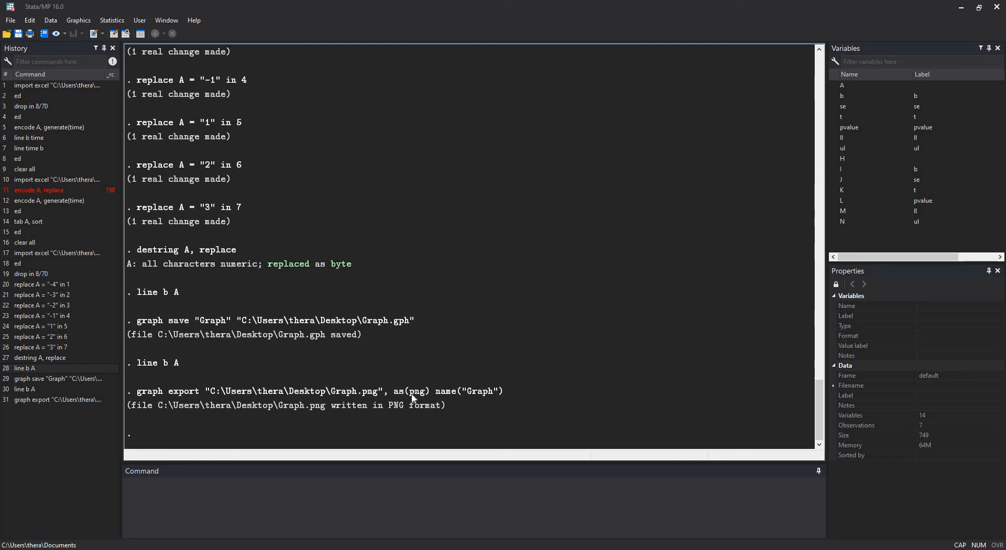
{"action": "double_click", "coordinate": [375, 391]}
{"action": "left_click_drag", "start_coordinate": [394, 391], "coordinate": [439, 392]}
{"action": "left_click", "coordinate": [440, 394]}
{"action": "left_click", "coordinate": [503, 392]}
{"action": "left_click", "coordinate": [516, 393]}
{"action": "left_click", "coordinate": [440, 395]}
{"action": "left_click_drag", "start_coordinate": [504, 391], "coordinate": [438, 393]}
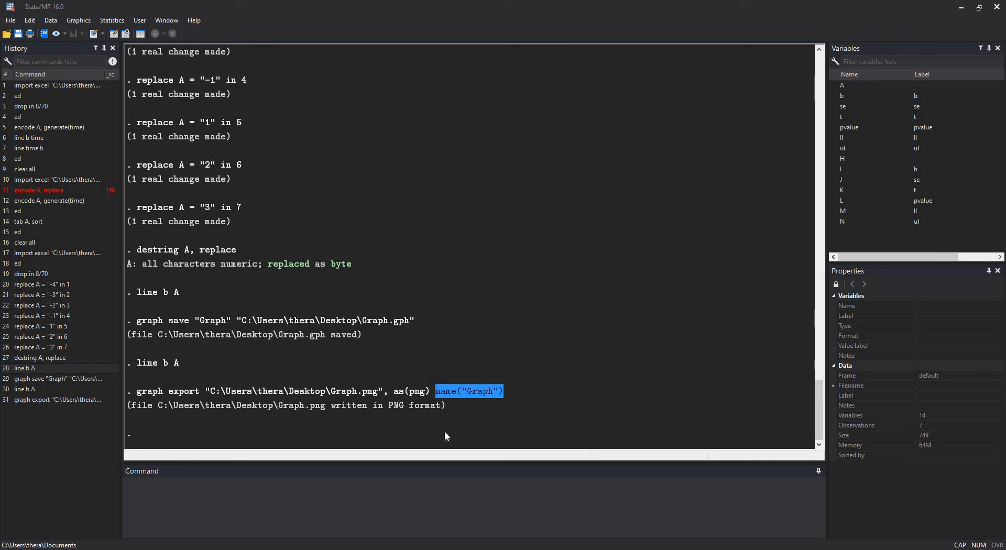
{"action": "left_click", "coordinate": [448, 406]}
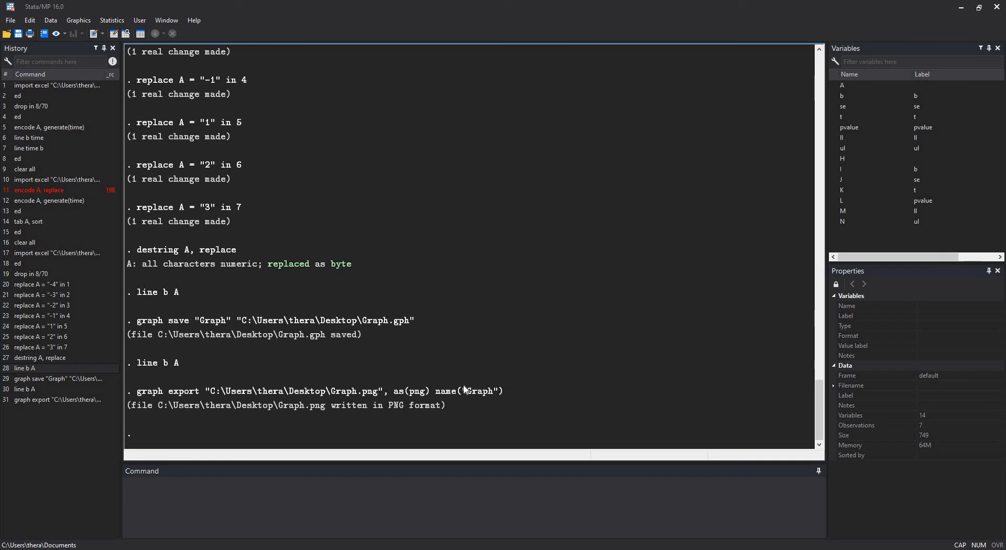
{"action": "left_click_drag", "start_coordinate": [431, 393], "coordinate": [503, 383]}
{"action": "left_click", "coordinate": [466, 403]}
{"action": "left_click_drag", "start_coordinate": [449, 404], "coordinate": [184, 414]}
{"action": "mouse_move", "coordinate": [319, 549]}
{"action": "left_click", "coordinate": [872, 545]}
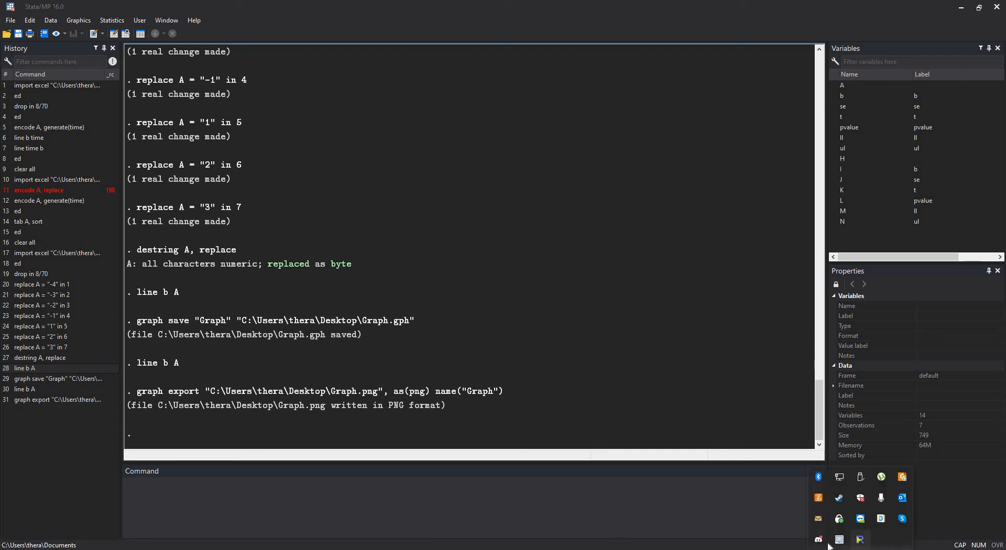